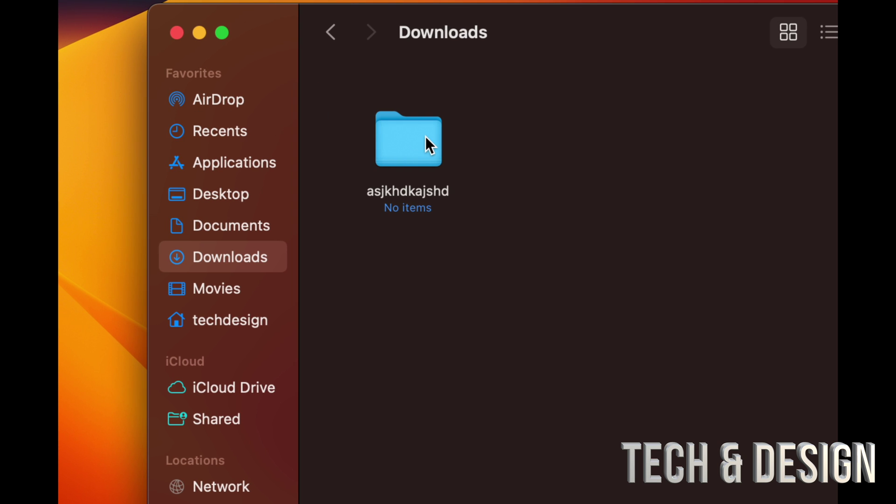
Open Get Info for the asjkhdkajshd folder and expand Sharing & Permissions
{"action": "right_click", "coordinate": [425, 137]}
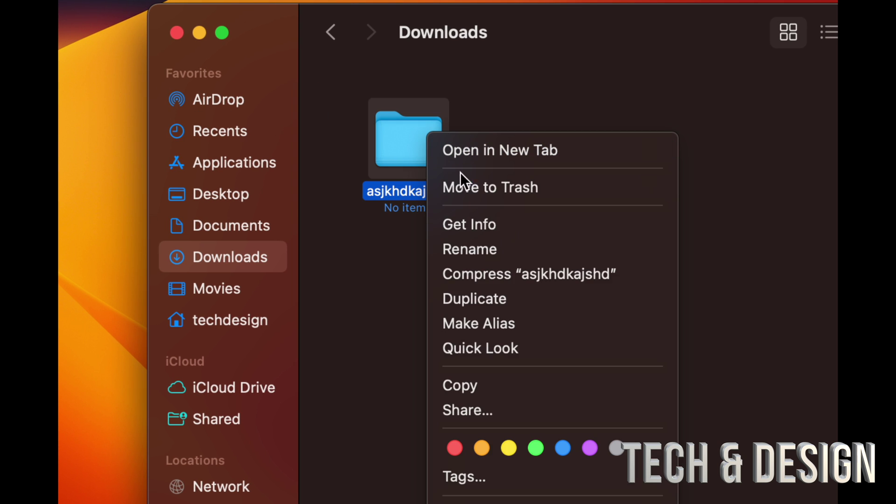
{"action": "left_click", "coordinate": [473, 222]}
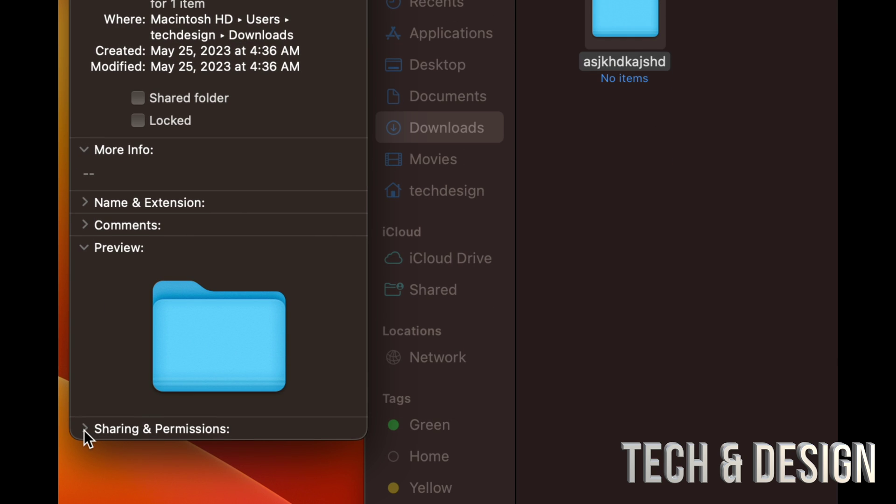
{"action": "left_click", "coordinate": [85, 429]}
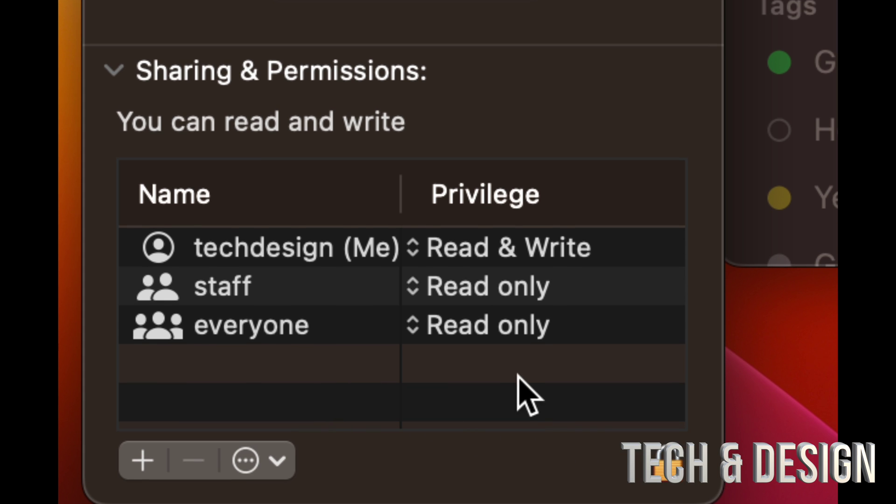
Set staff and everyone to Read & Write, keep your own access Read & Write, and close Info
{"action": "left_click", "coordinate": [414, 287]}
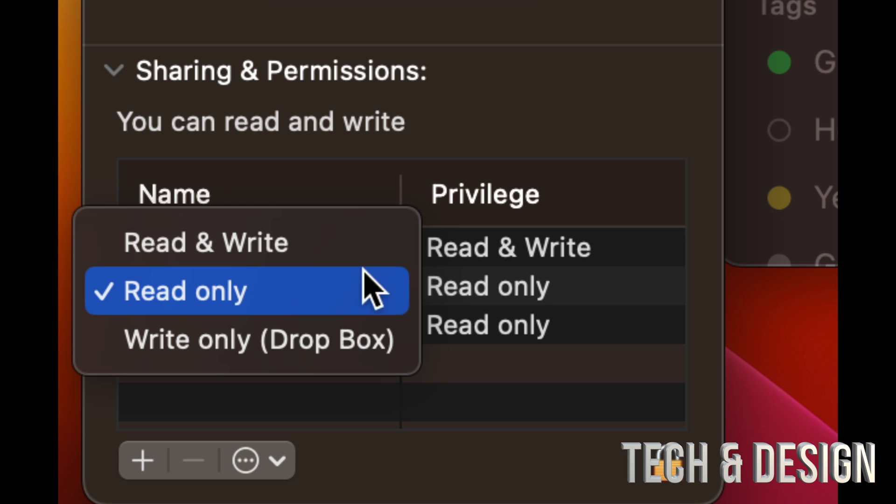
{"action": "left_click", "coordinate": [310, 247]}
{"action": "left_click", "coordinate": [407, 318]}
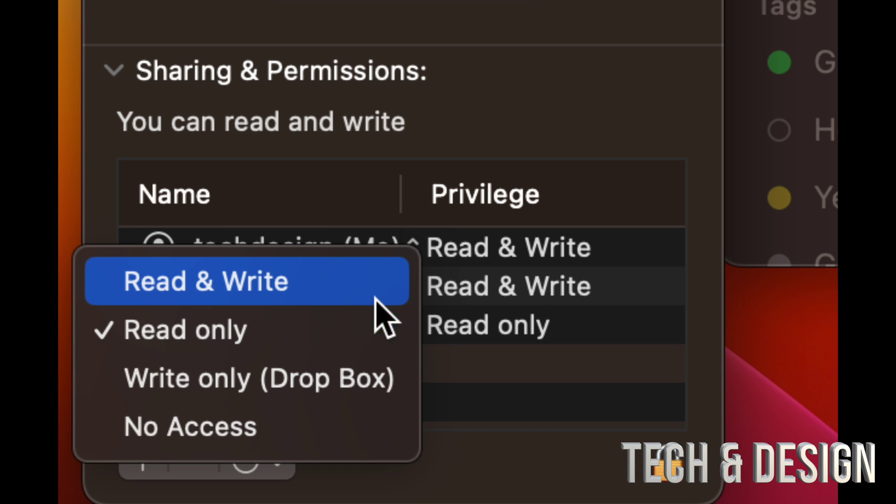
{"action": "left_click", "coordinate": [346, 295]}
{"action": "left_click", "coordinate": [415, 255]}
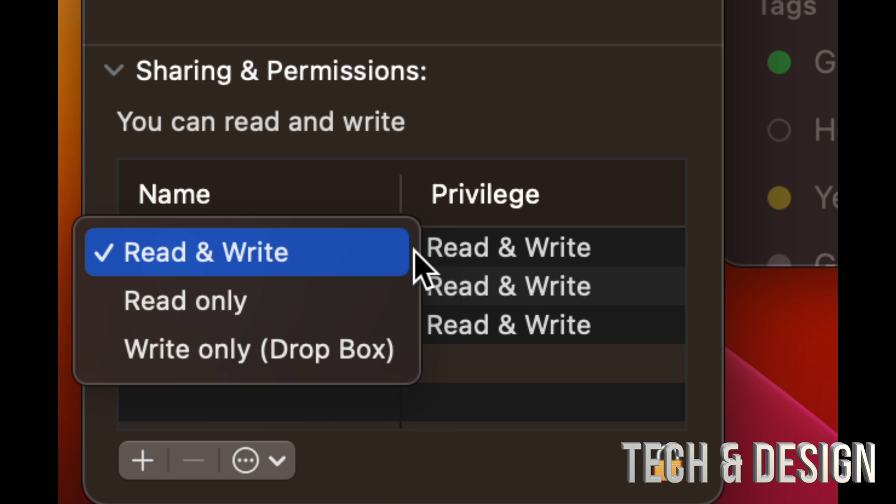
{"action": "left_click", "coordinate": [396, 303]}
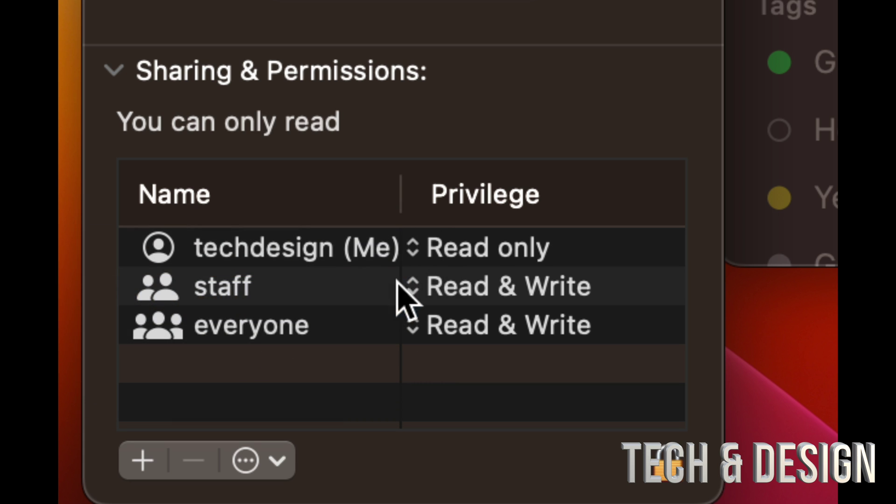
{"action": "left_click", "coordinate": [422, 254]}
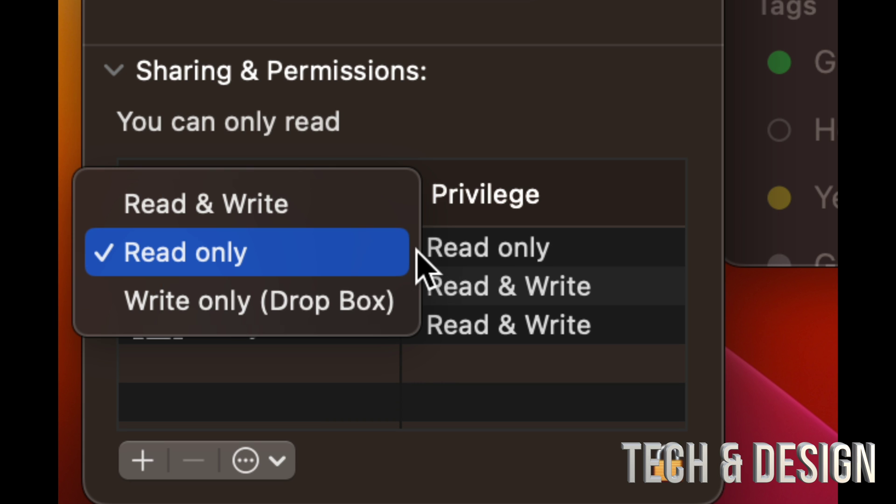
{"action": "left_click", "coordinate": [329, 216]}
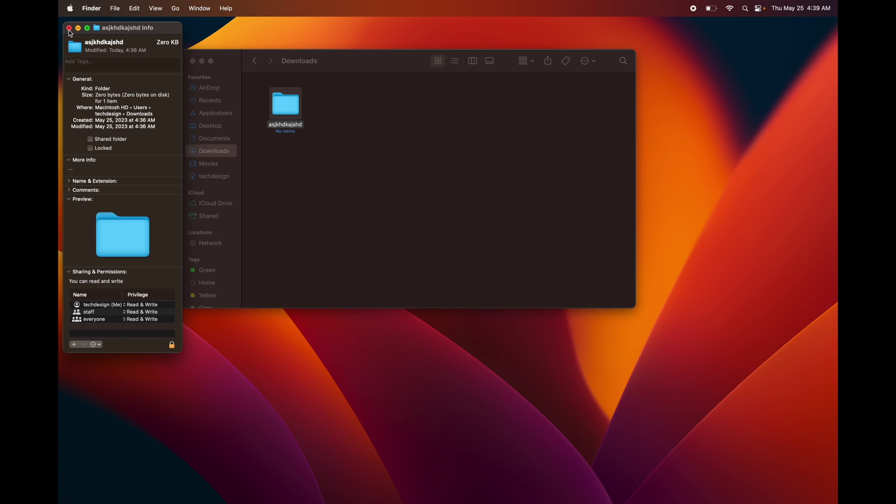
{"action": "key", "text": "super+w"}
{"action": "left_click", "coordinate": [332, 106]}
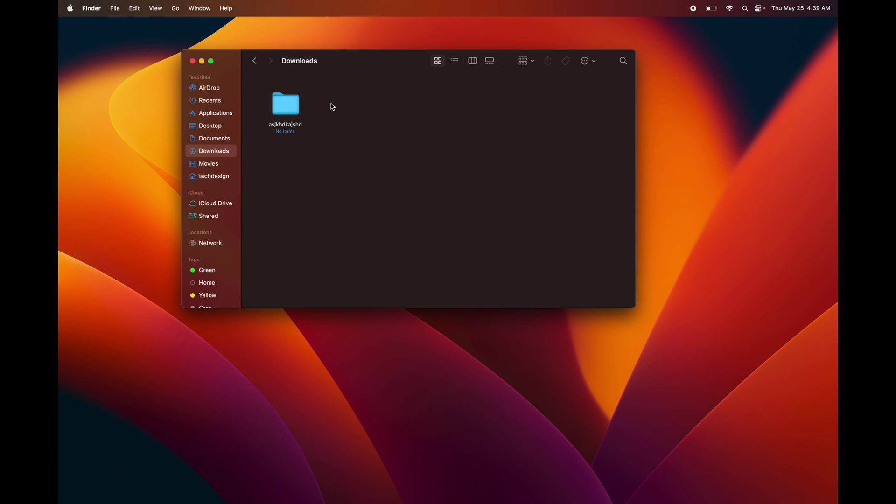
Move the asjkhdkajshd folder to the Trash, then open the Trash from the Dock
{"action": "left_click", "coordinate": [298, 105]}
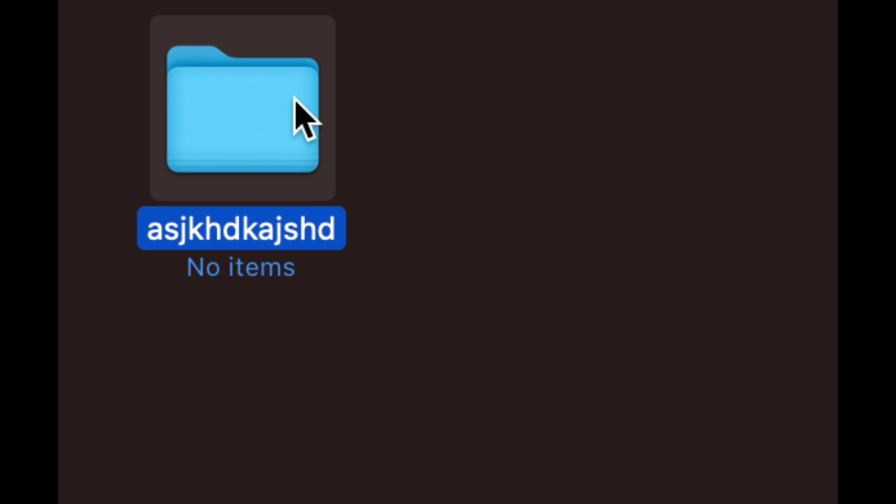
{"action": "right_click", "coordinate": [295, 99]}
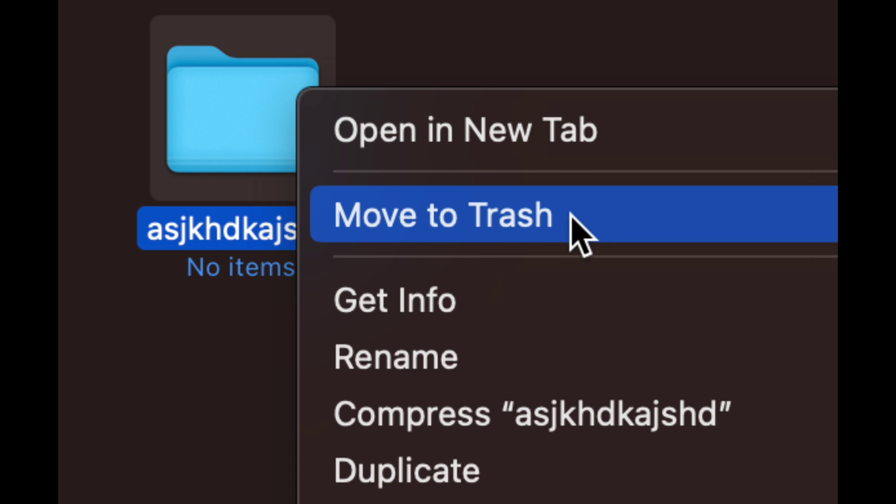
{"action": "left_click", "coordinate": [630, 216]}
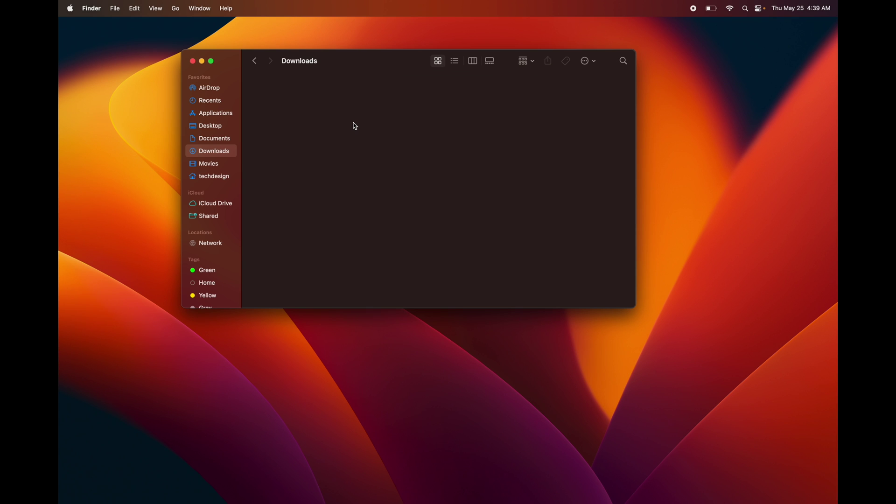
{"action": "mouse_move", "coordinate": [752, 477]}
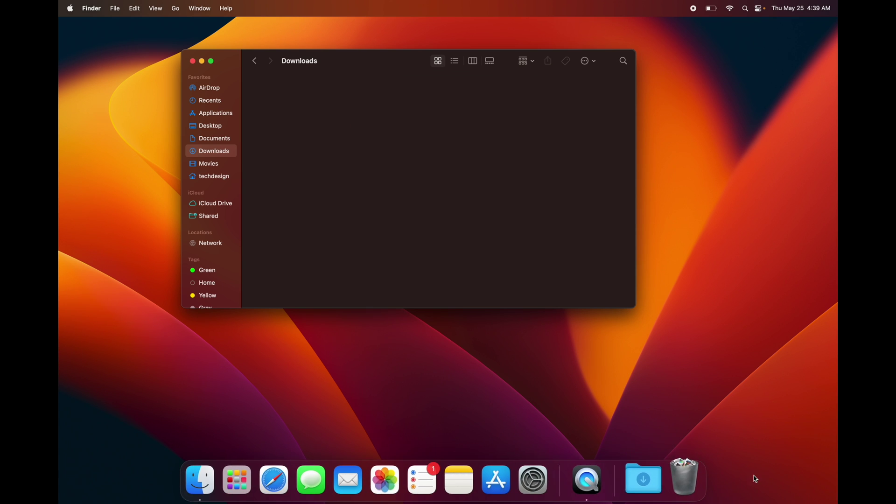
{"action": "left_click", "coordinate": [695, 481]}
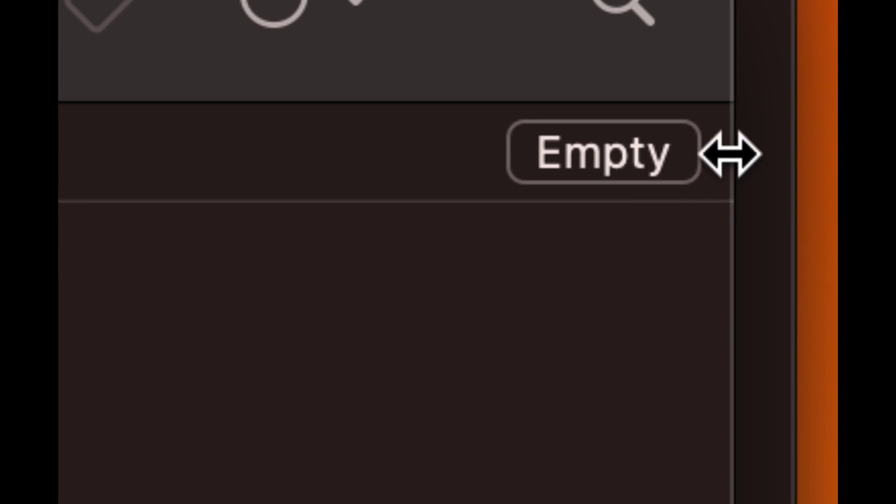
Permanently empty the Trash, then show Applications in an enlarged window
{"action": "left_click", "coordinate": [632, 146]}
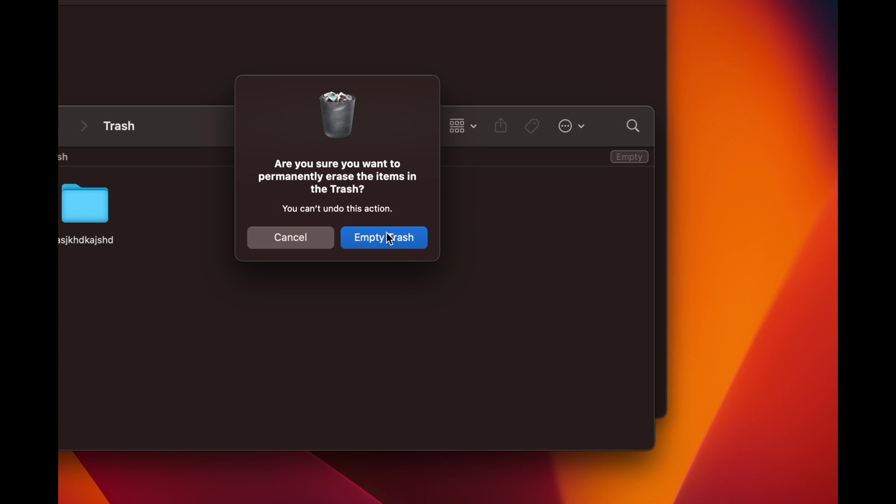
{"action": "left_click", "coordinate": [390, 238]}
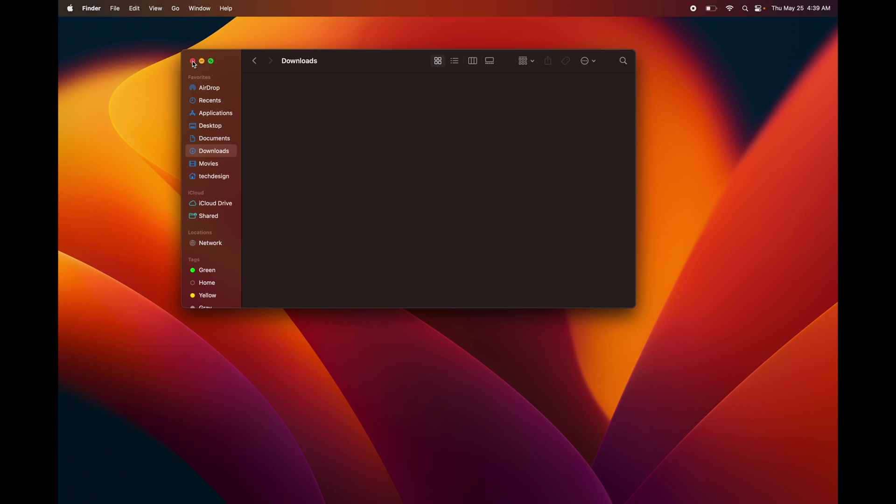
{"action": "left_click", "coordinate": [224, 113]}
{"action": "left_click_drag", "start_coordinate": [635, 308], "coordinate": [719, 403]}
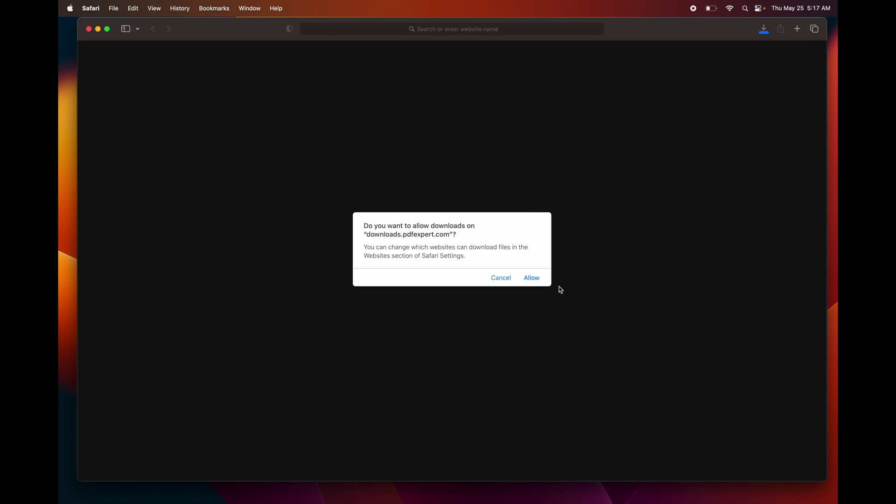
Allow downloads from downloads.pdfexpert.com, then run PDF Expert Installer and install PDF Expert
{"action": "left_click", "coordinate": [536, 278]}
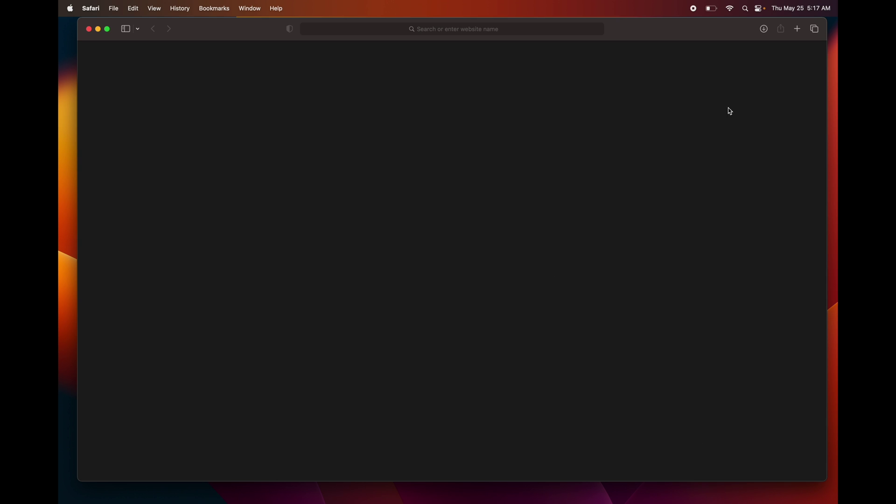
{"action": "left_click", "coordinate": [764, 29]}
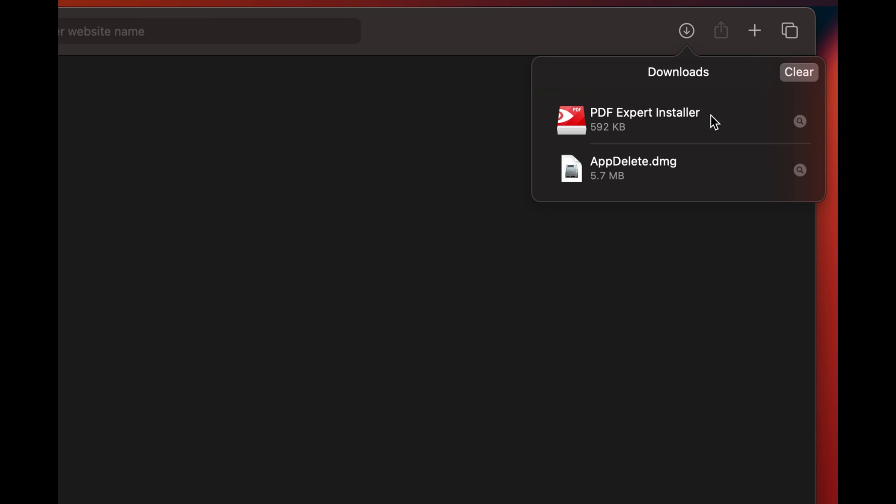
{"action": "left_click", "coordinate": [667, 110]}
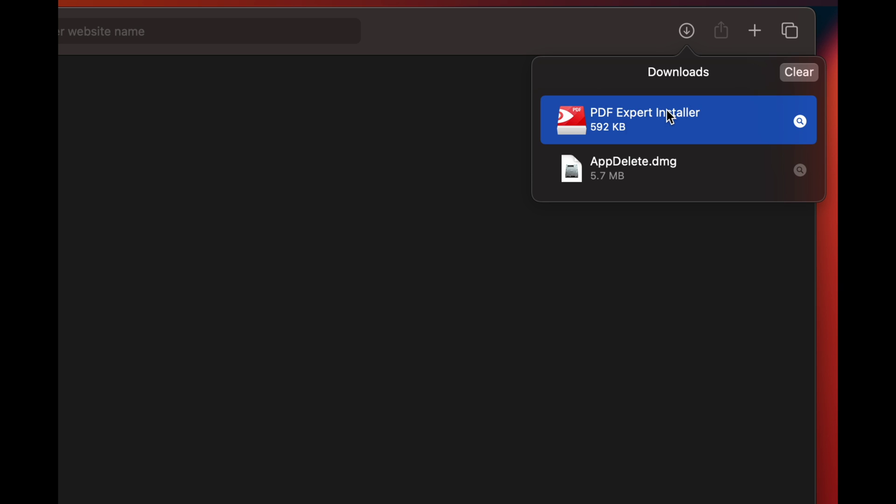
{"action": "double_click", "coordinate": [666, 111]}
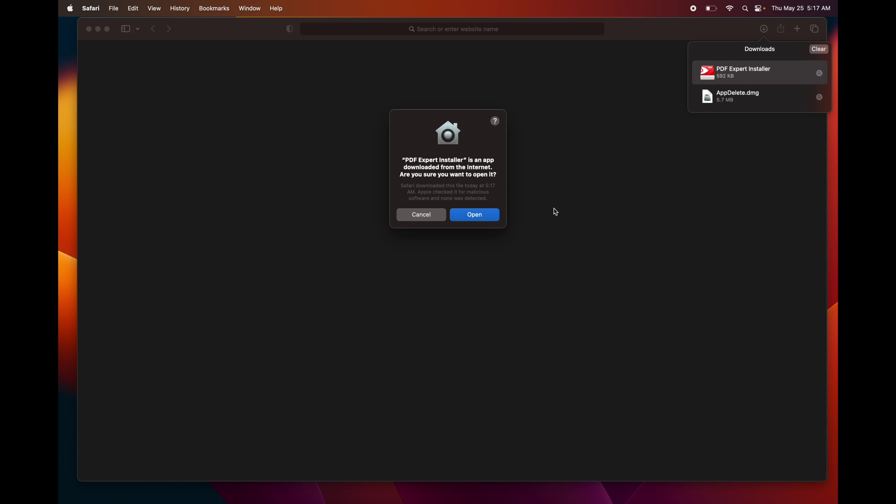
{"action": "left_click", "coordinate": [477, 218]}
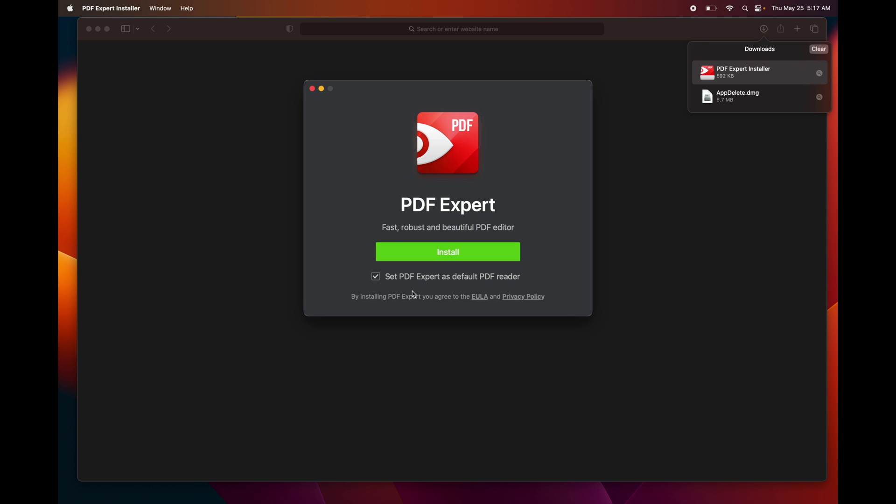
{"action": "left_click", "coordinate": [468, 255]}
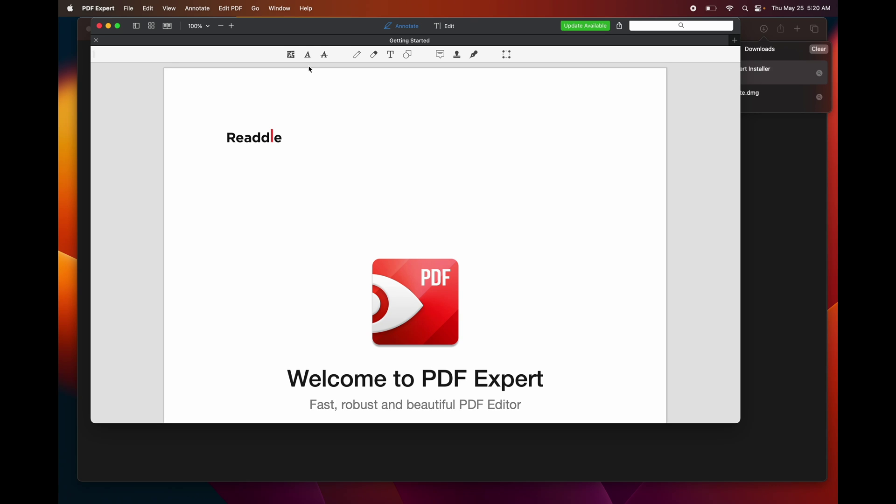
Open Applications from the Finder Dock icon, move the window down, and scroll through the apps
{"action": "left_click", "coordinate": [360, 481]}
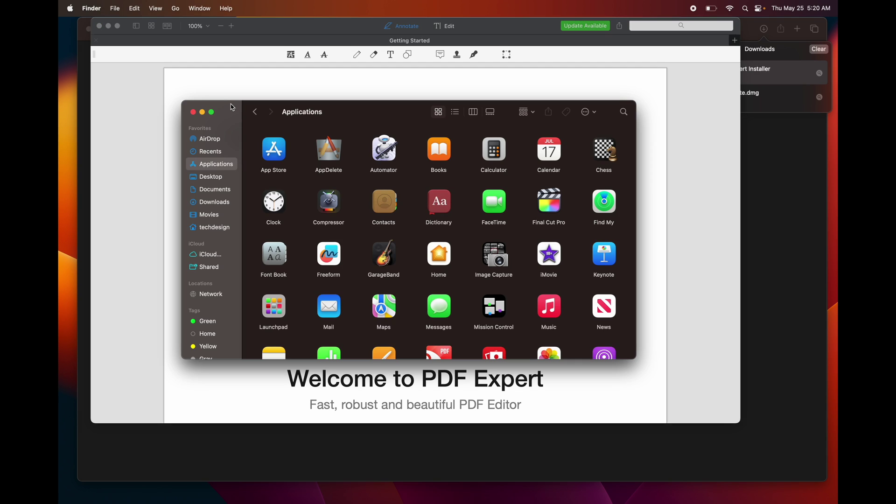
{"action": "left_click_drag", "start_coordinate": [233, 106], "coordinate": [230, 122]}
{"action": "mouse_move", "coordinate": [182, 499]}
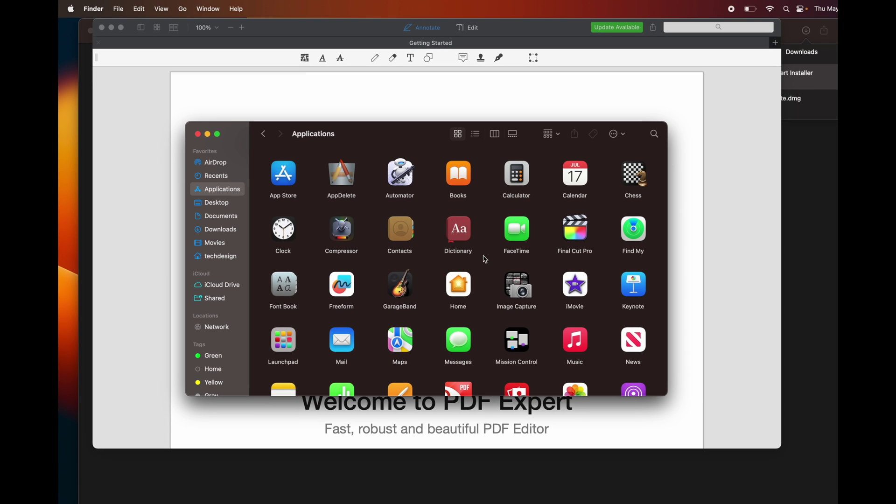
{"action": "scroll", "coordinate": [653, 311], "scroll_direction": "down", "scroll_amount": 5}
{"action": "scroll", "coordinate": [485, 258], "scroll_direction": "down", "scroll_amount": 2}
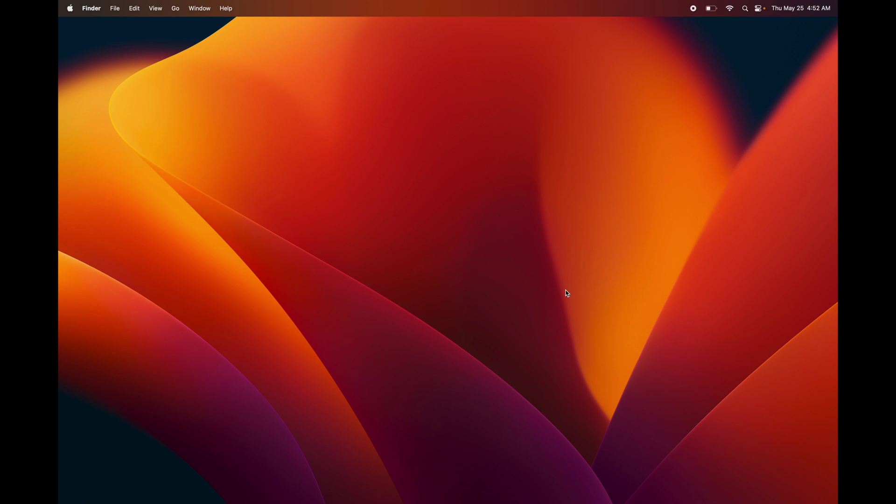
Clear the Wallet notification, browse the calendar, weather, clock, news and stocks widgets, then close Notification Center
{"action": "left_click", "coordinate": [804, 10]}
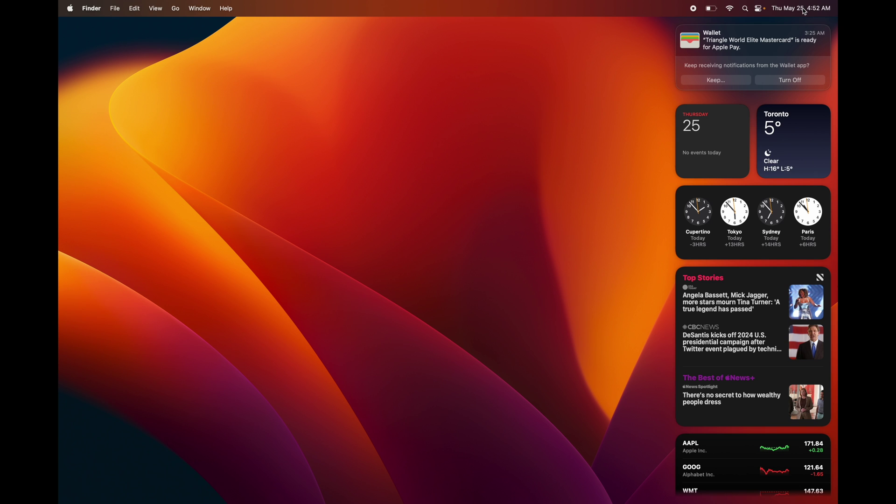
{"action": "left_click", "coordinate": [682, 28]}
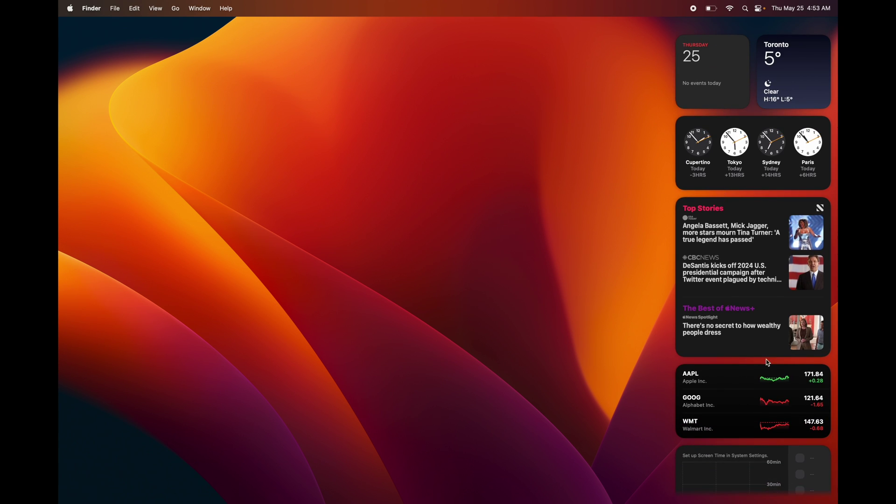
{"action": "scroll", "coordinate": [769, 364], "scroll_direction": "down", "scroll_amount": 3}
{"action": "scroll", "coordinate": [769, 365], "scroll_direction": "up", "scroll_amount": 3}
{"action": "scroll", "coordinate": [769, 364], "scroll_direction": "down", "scroll_amount": 3}
{"action": "scroll", "coordinate": [769, 365], "scroll_direction": "up", "scroll_amount": 3}
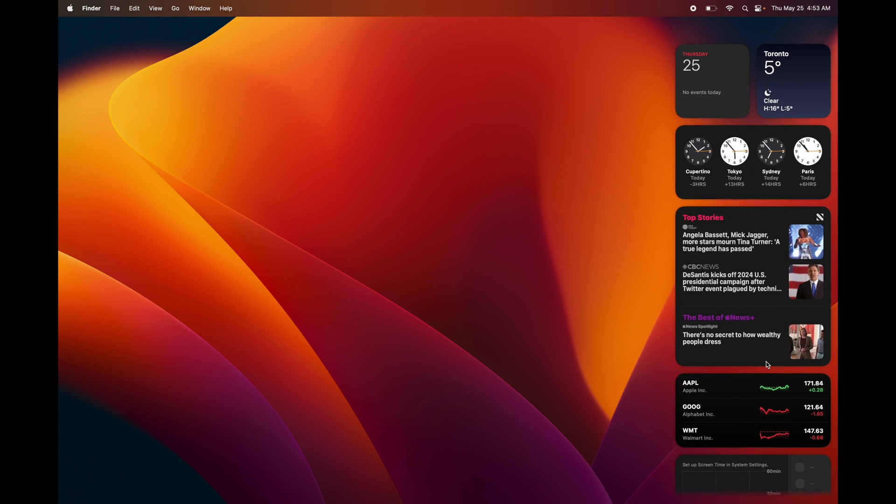
{"action": "scroll", "coordinate": [764, 354], "scroll_direction": "down", "scroll_amount": 3}
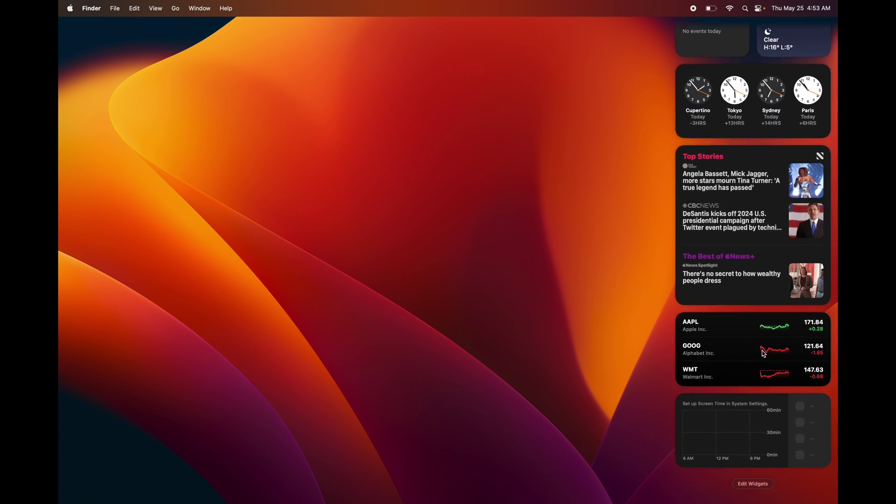
{"action": "scroll", "coordinate": [764, 354], "scroll_direction": "up", "scroll_amount": 3}
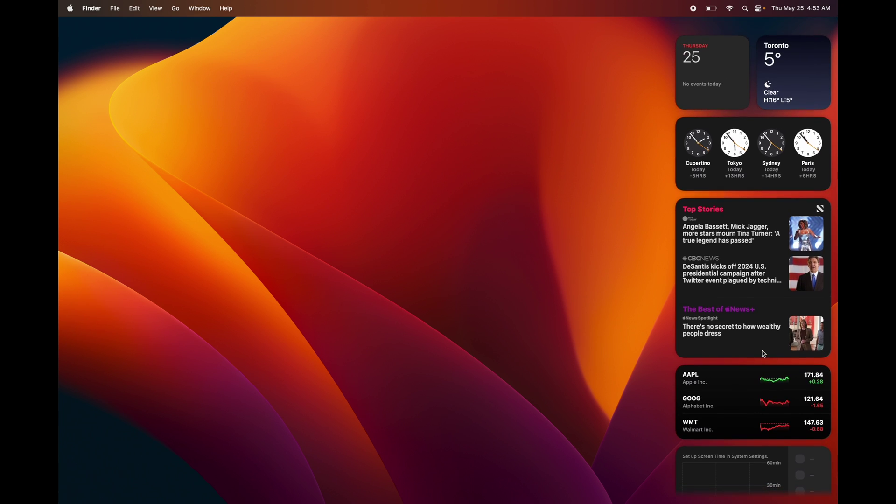
{"action": "scroll", "coordinate": [765, 354], "scroll_direction": "down", "scroll_amount": 3}
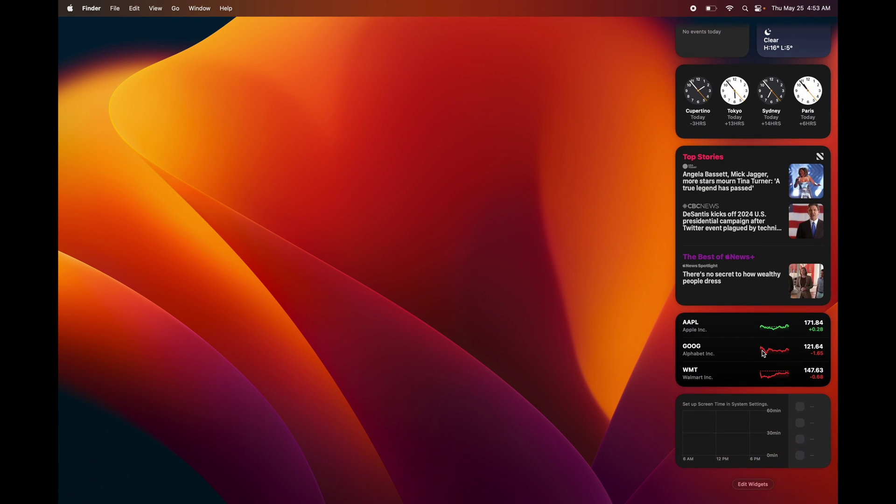
{"action": "scroll", "coordinate": [764, 355], "scroll_direction": "up", "scroll_amount": 3}
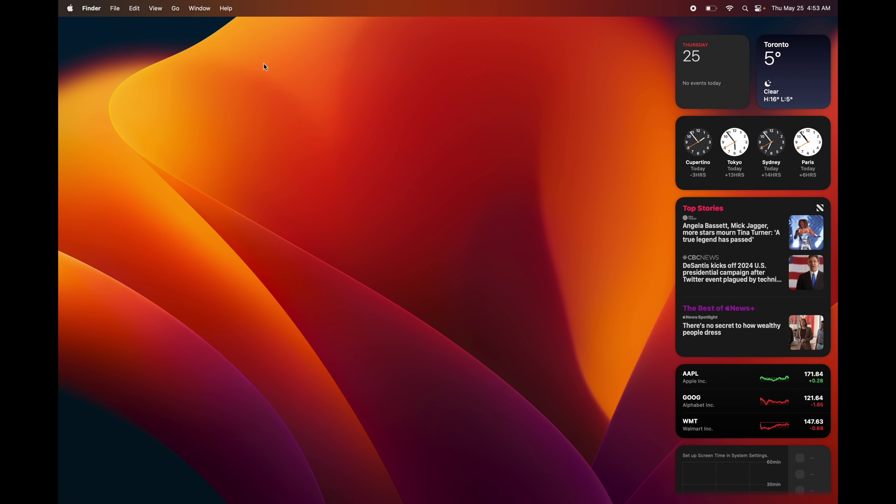
{"action": "left_click", "coordinate": [318, 105]}
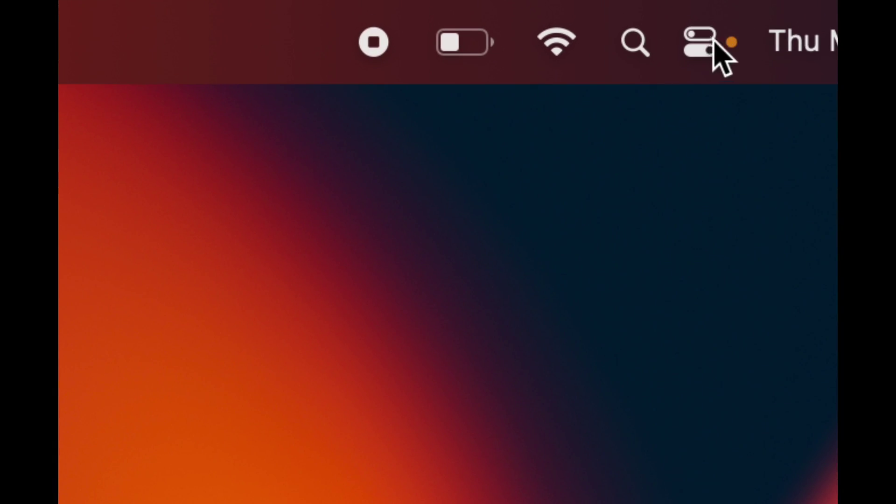
Raise the display brightness slightly in Control Center, then dismiss it
{"action": "left_click", "coordinate": [700, 44]}
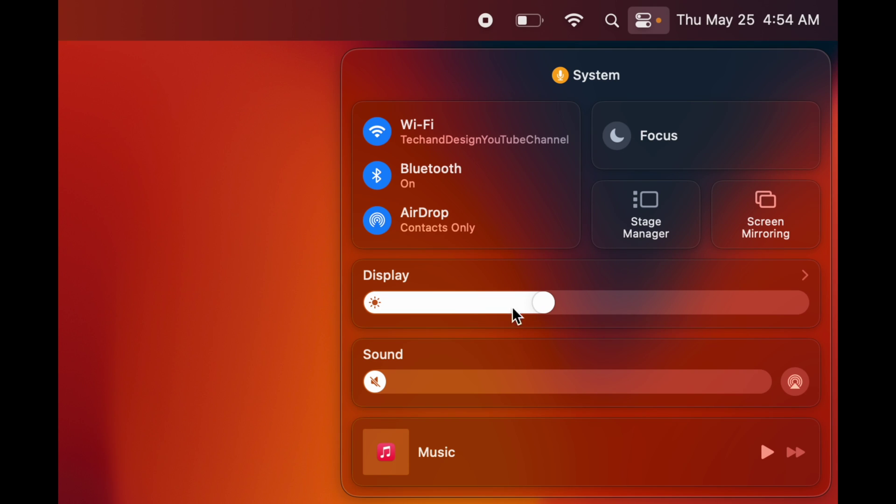
{"action": "left_click_drag", "start_coordinate": [551, 311], "coordinate": [570, 310]}
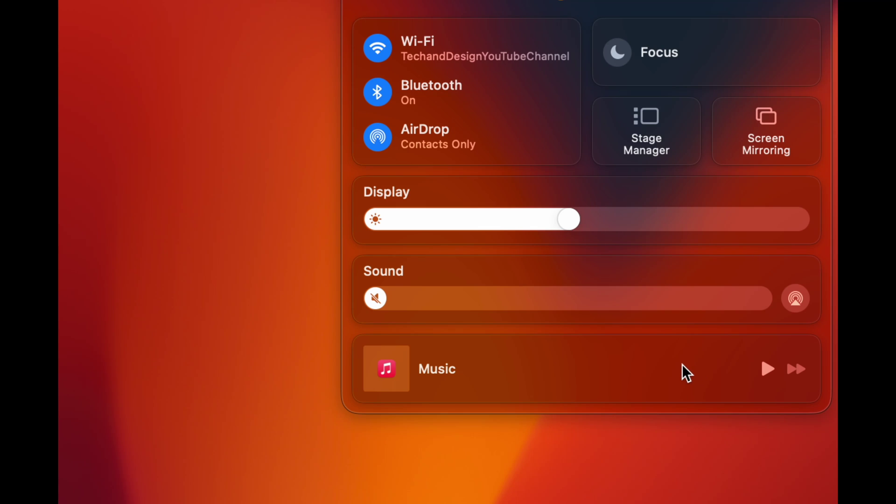
{"action": "left_click", "coordinate": [202, 168]}
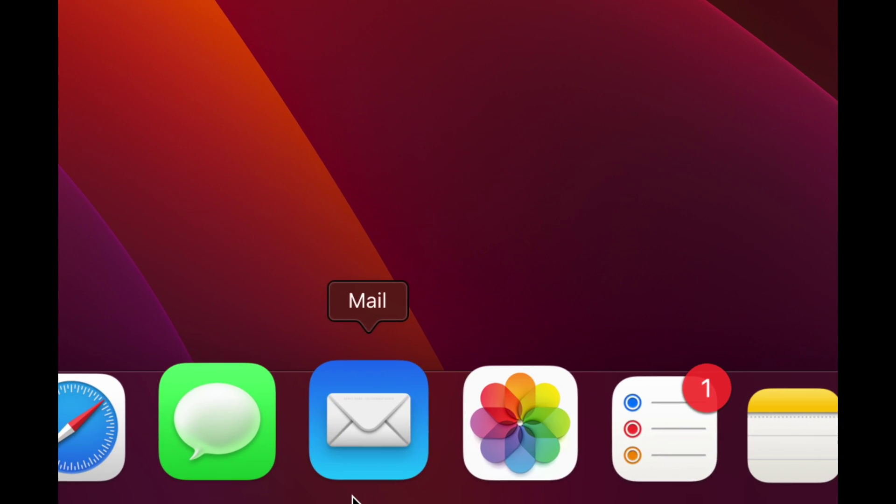
Launch Mail, skip the What's New screen, filter the Inbox to Unread, and open the Mail menu
{"action": "left_click", "coordinate": [376, 448]}
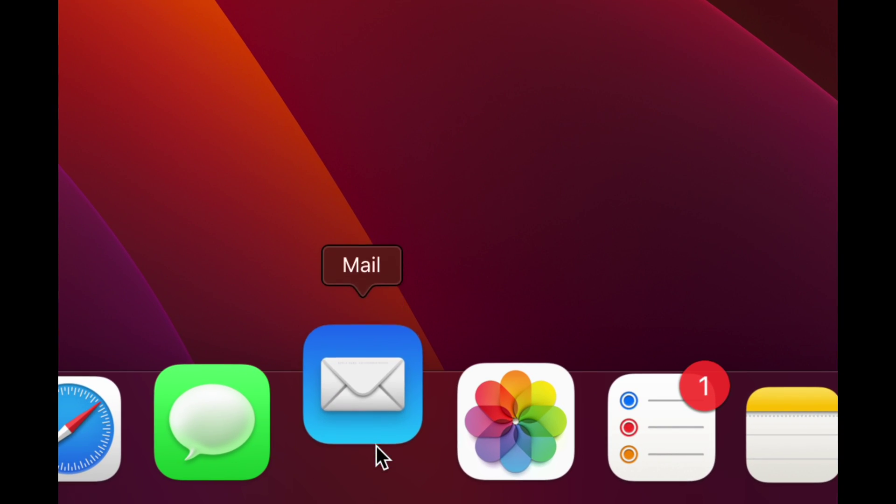
{"action": "left_click", "coordinate": [463, 282]}
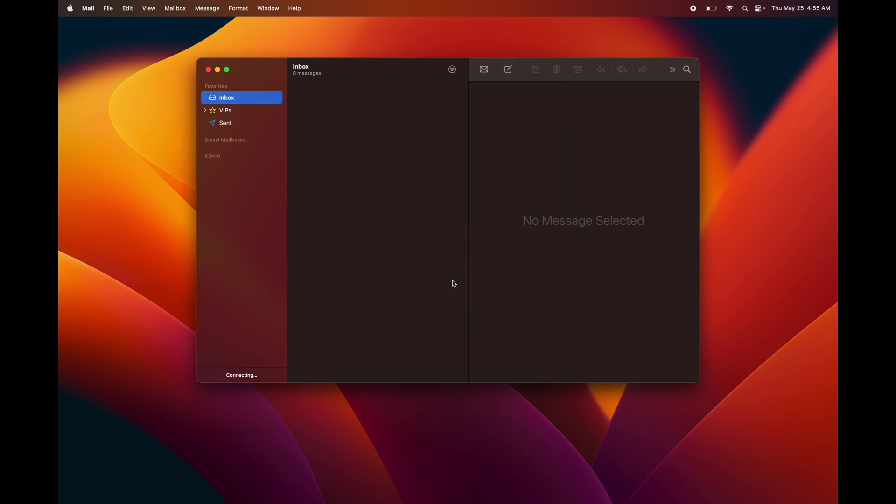
{"action": "left_click", "coordinate": [453, 69]}
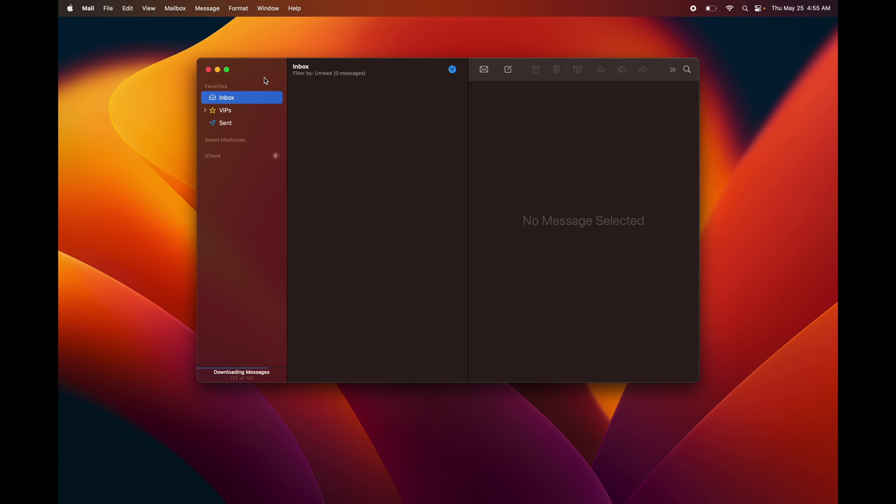
{"action": "left_click_drag", "start_coordinate": [262, 68], "coordinate": [254, 76]}
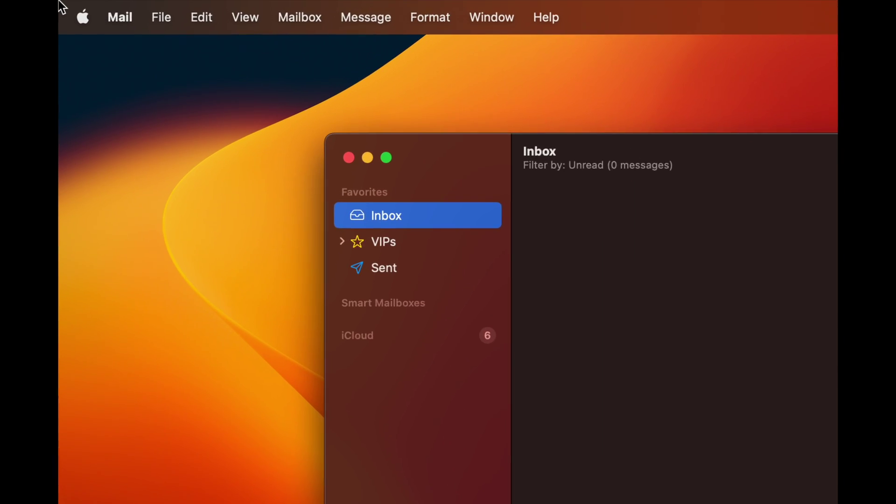
{"action": "left_click", "coordinate": [126, 17]}
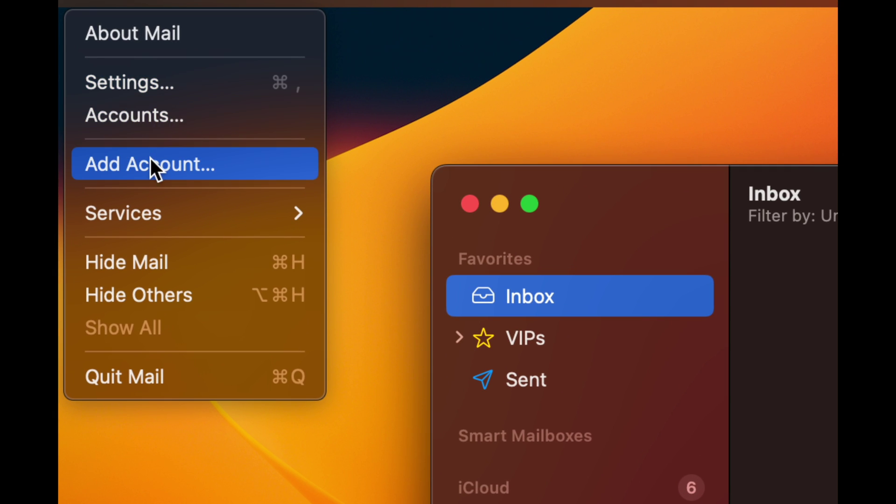
Add a Google account to Mail, signing in with the account's email and password
{"action": "left_click", "coordinate": [107, 154]}
{"action": "left_click", "coordinate": [110, 169]}
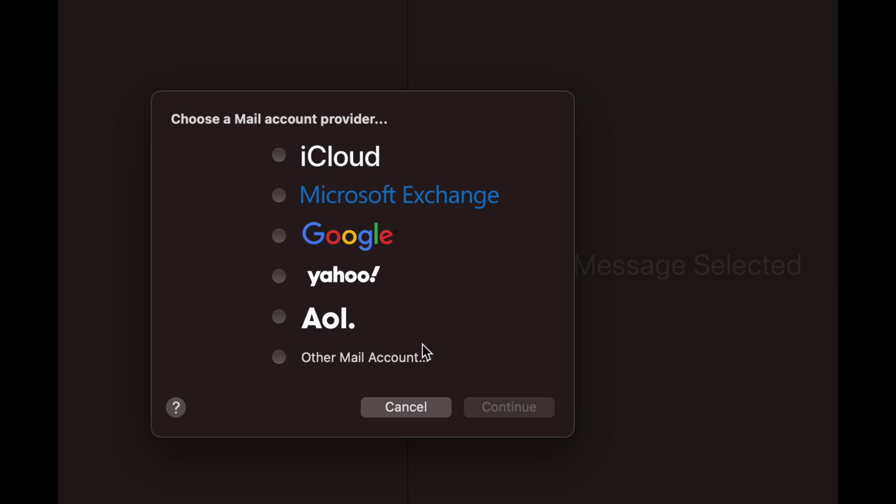
{"action": "left_click", "coordinate": [278, 236]}
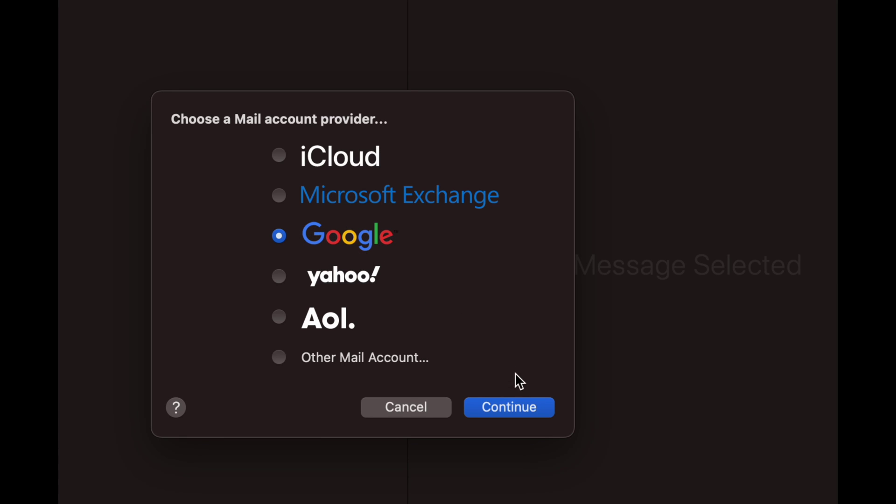
{"action": "left_click", "coordinate": [502, 404]}
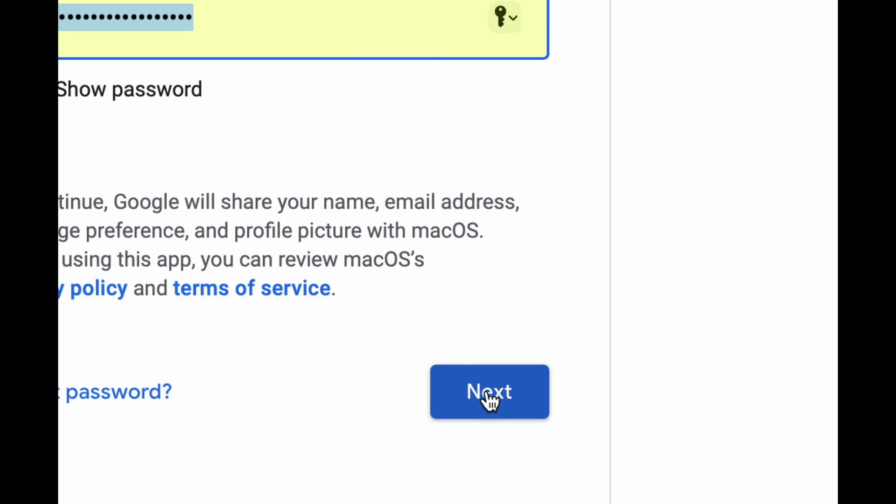
{"action": "left_click", "coordinate": [502, 396]}
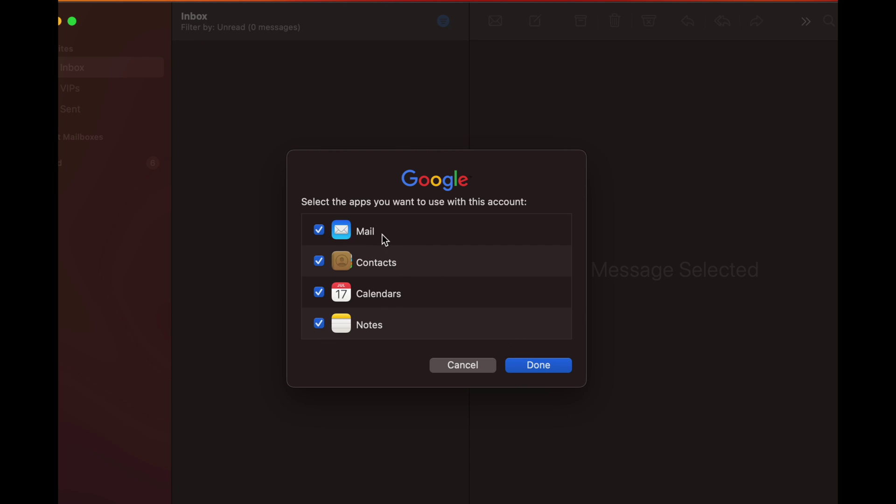
Use the Google account for Mail, Contacts, Calendars and Notes, review its mailboxes, then quit Mail
{"action": "left_click", "coordinate": [535, 366]}
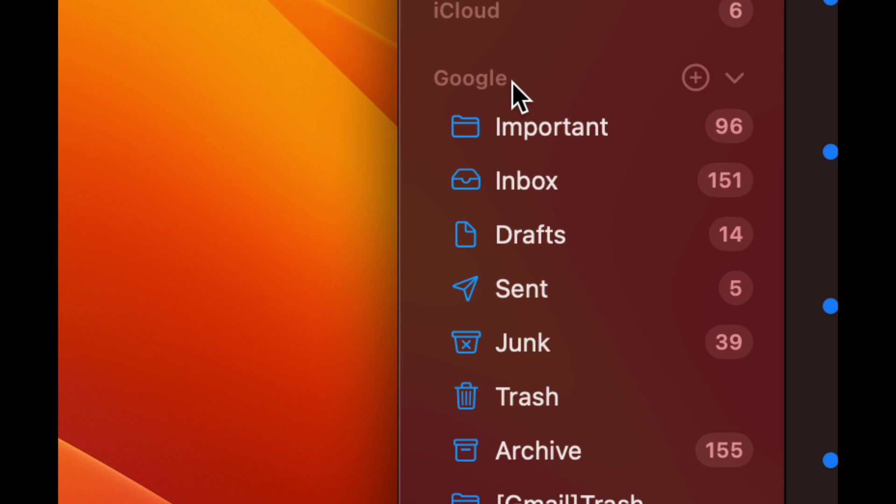
{"action": "scroll", "coordinate": [519, 96], "scroll_direction": "up", "scroll_amount": 2}
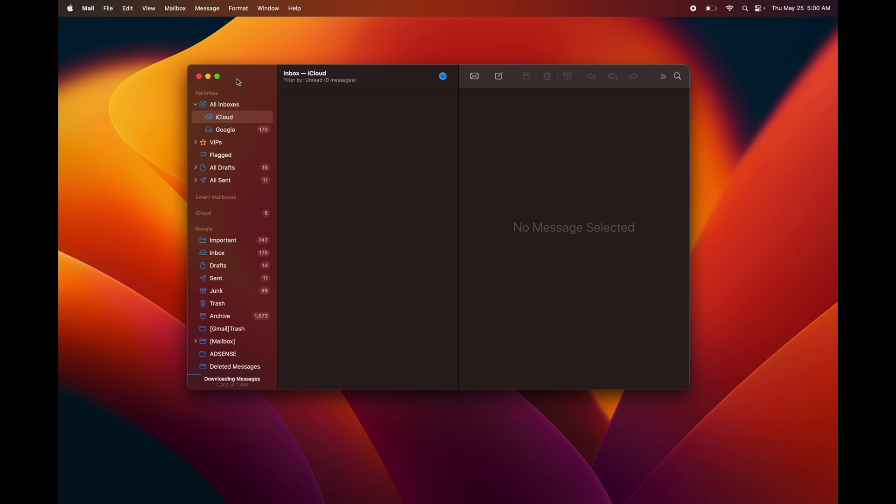
{"action": "key", "text": "super+q"}
{"action": "mouse_move", "coordinate": [284, 499]}
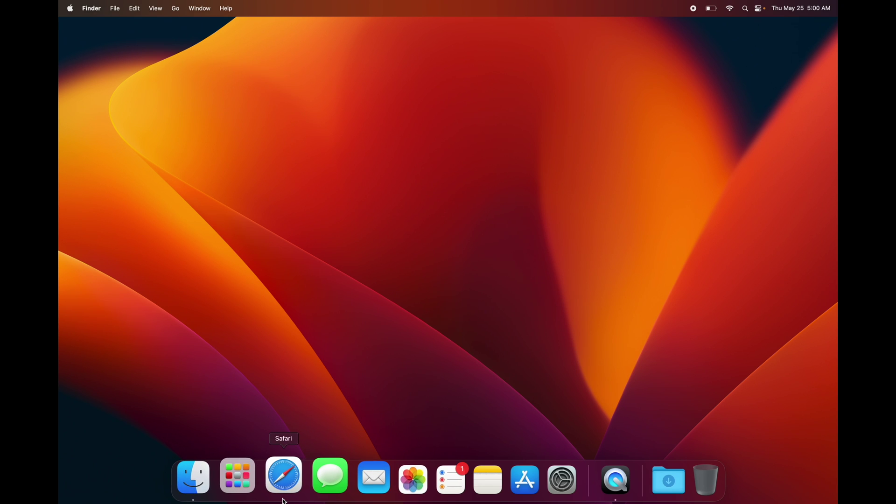
Launch App Store and dismiss the welcome screen and the notifications prompt
{"action": "left_click", "coordinate": [292, 501]}
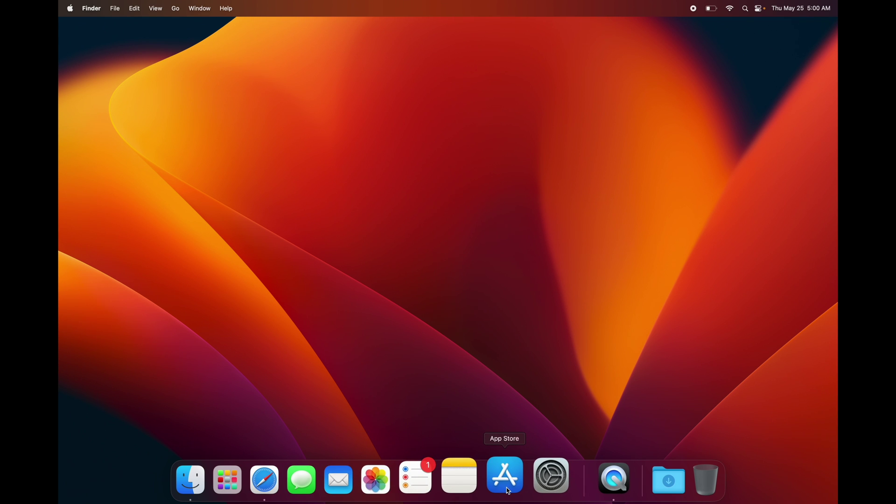
{"action": "left_click", "coordinate": [508, 490]}
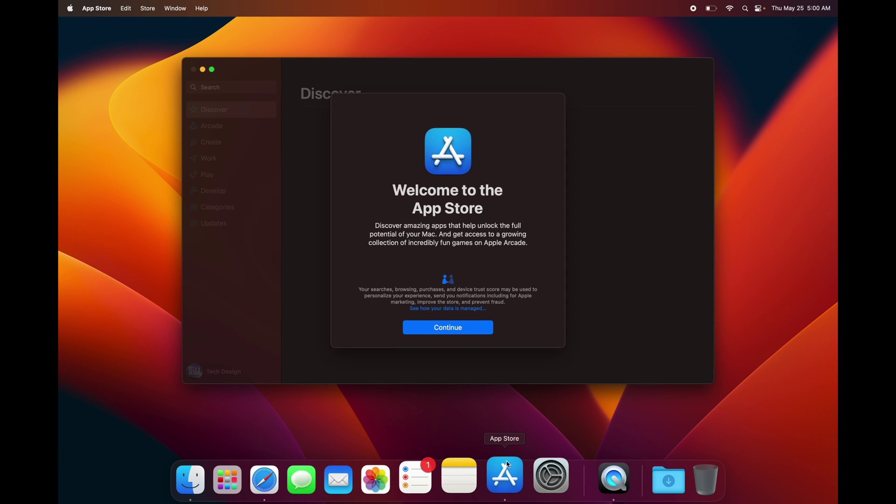
{"action": "left_click", "coordinate": [432, 330]}
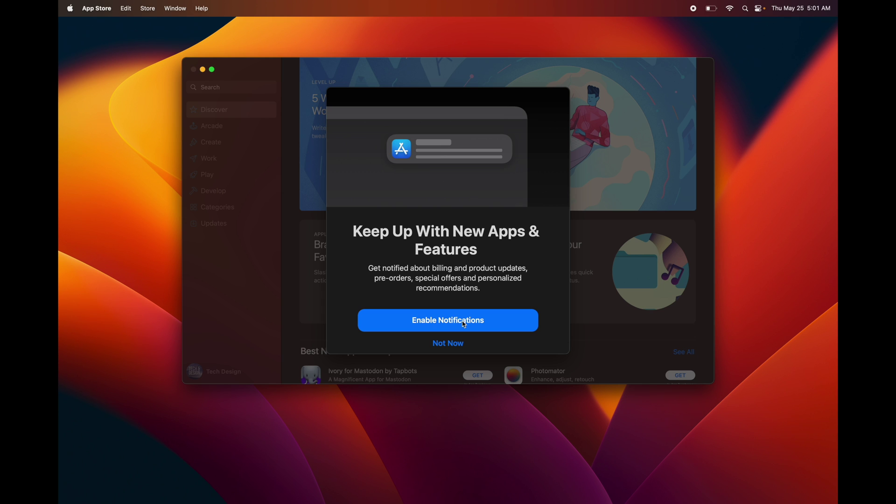
{"action": "left_click", "coordinate": [450, 346]}
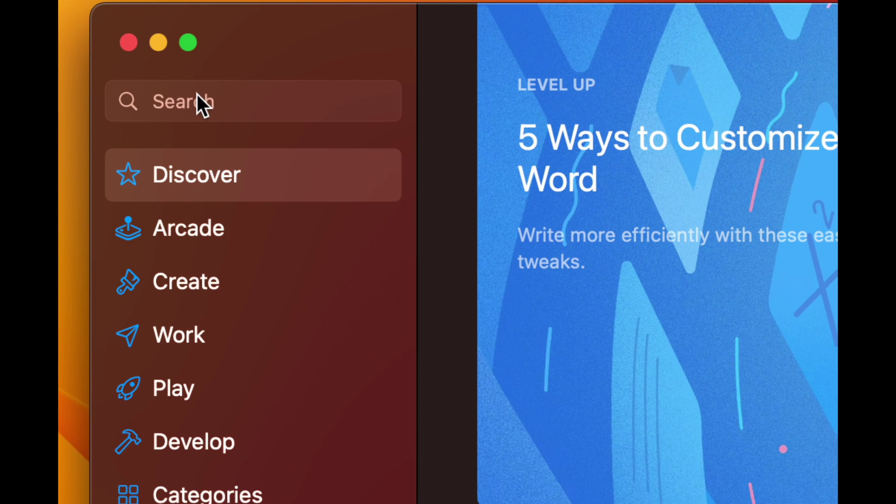
Search the App Store for 'final cut pro' and look through the results
{"action": "left_click", "coordinate": [215, 87]}
{"action": "type", "text": "final cut"}
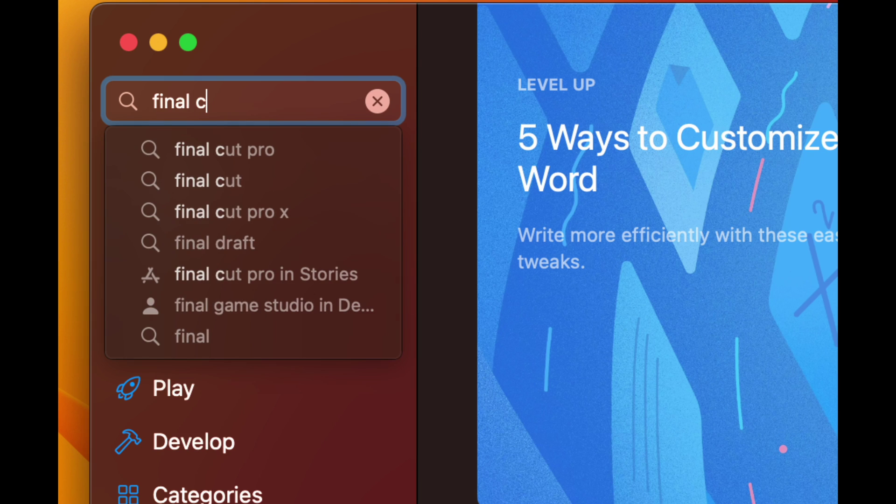
{"action": "type", "text": " pro"}
{"action": "key", "text": "Return"}
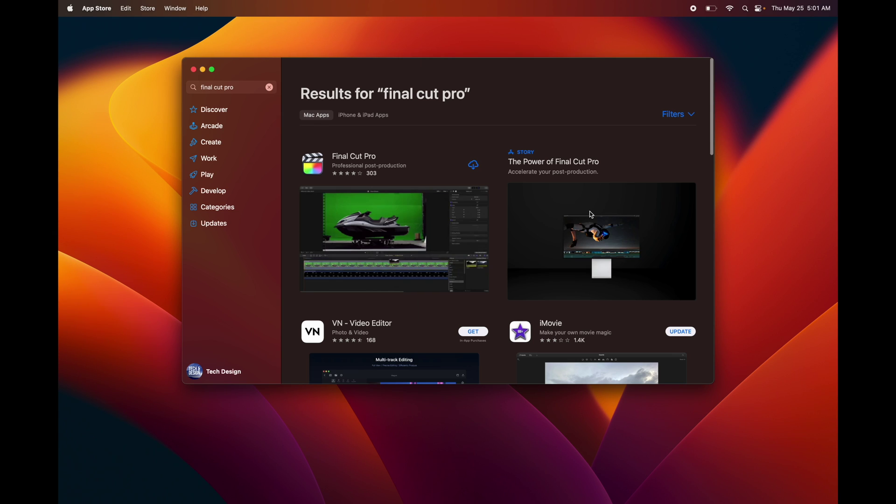
{"action": "scroll", "coordinate": [591, 215], "scroll_direction": "down", "scroll_amount": 2}
{"action": "scroll", "coordinate": [592, 215], "scroll_direction": "down", "scroll_amount": 10}
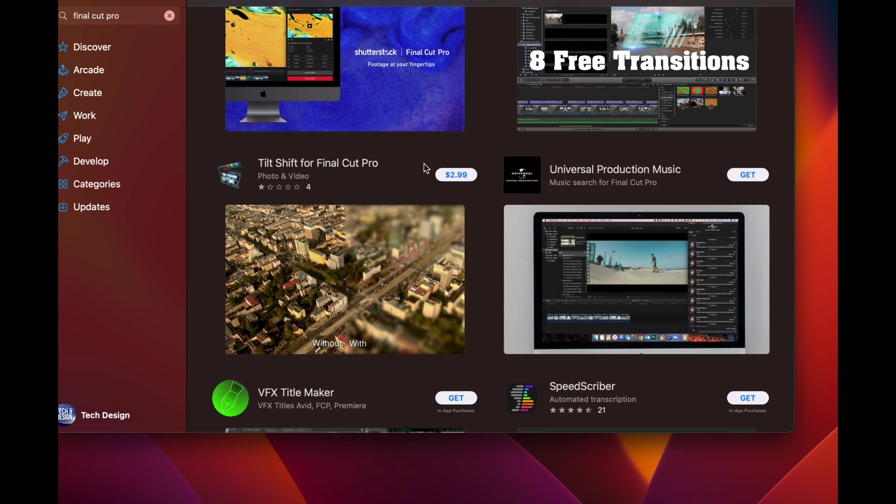
{"action": "scroll", "coordinate": [427, 169], "scroll_direction": "up", "scroll_amount": 15}
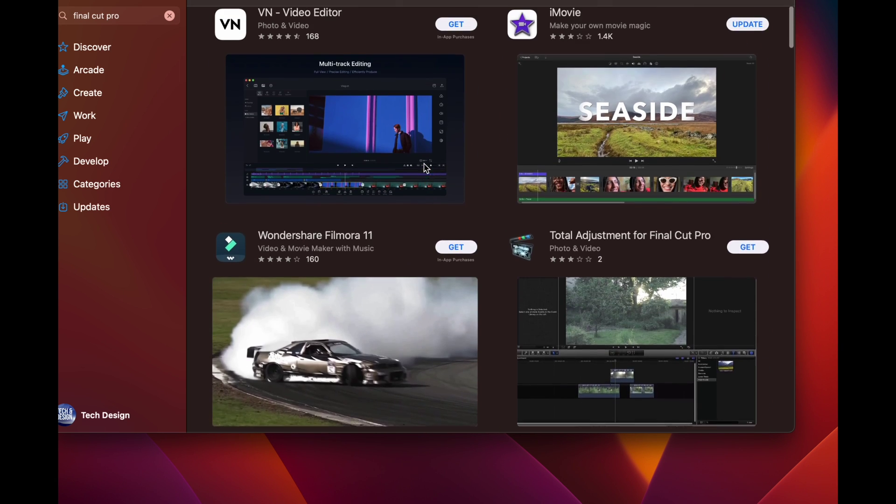
{"action": "scroll", "coordinate": [425, 168], "scroll_direction": "up", "scroll_amount": 8}
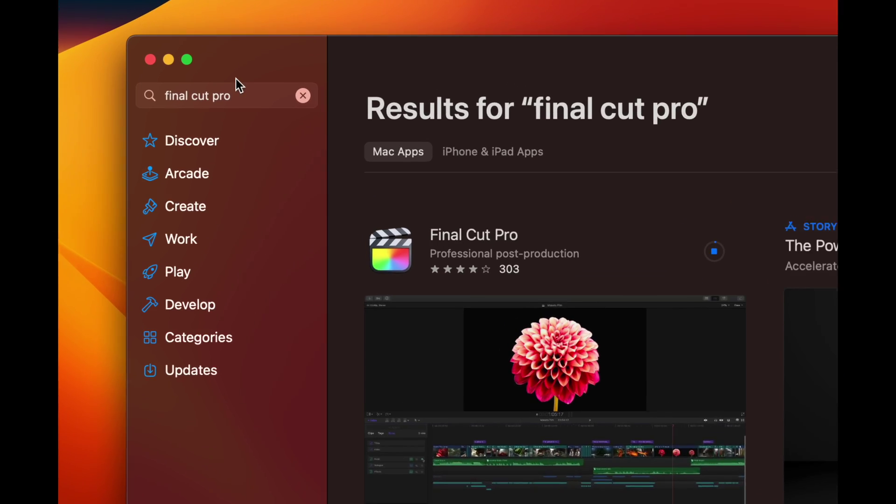
Replace the search with 'compressor' and run it
{"action": "left_click", "coordinate": [303, 95]}
{"action": "type", "text": "compressor"}
{"action": "key", "text": "Return"}
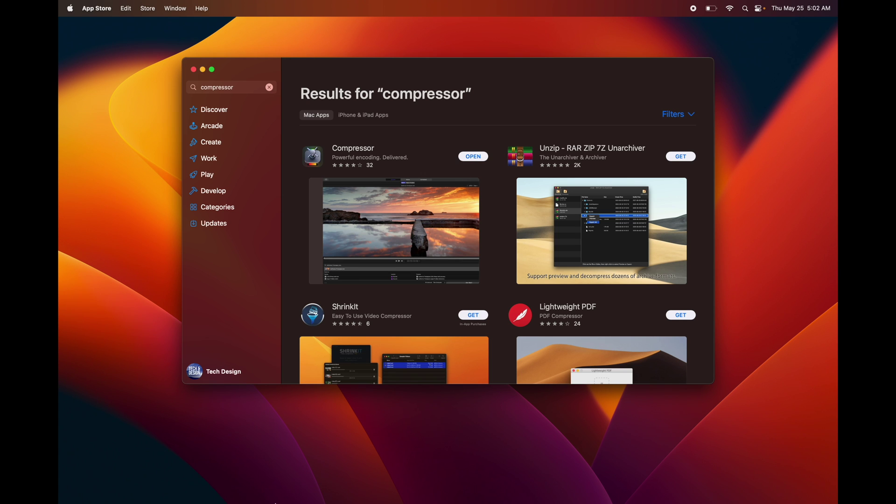
Open a Finder window from the Dock and go to the Desktop folder
{"action": "mouse_move", "coordinate": [266, 503]}
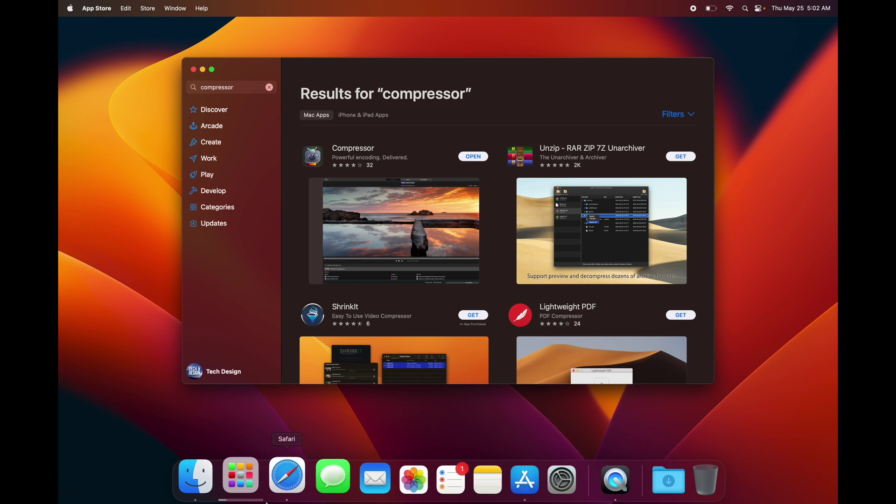
{"action": "left_click", "coordinate": [202, 479]}
{"action": "left_click", "coordinate": [216, 126]}
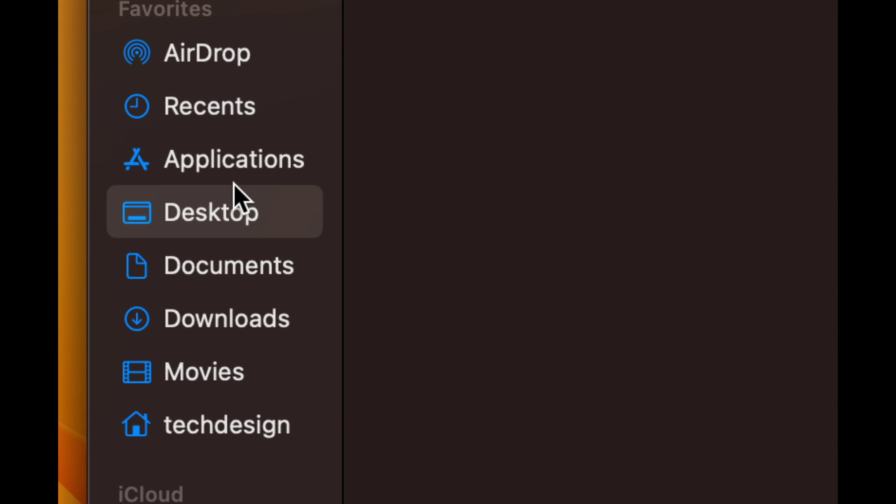
Show the Applications folder, listing Compressor and the downloading Final Cut Pro
{"action": "left_click", "coordinate": [189, 168]}
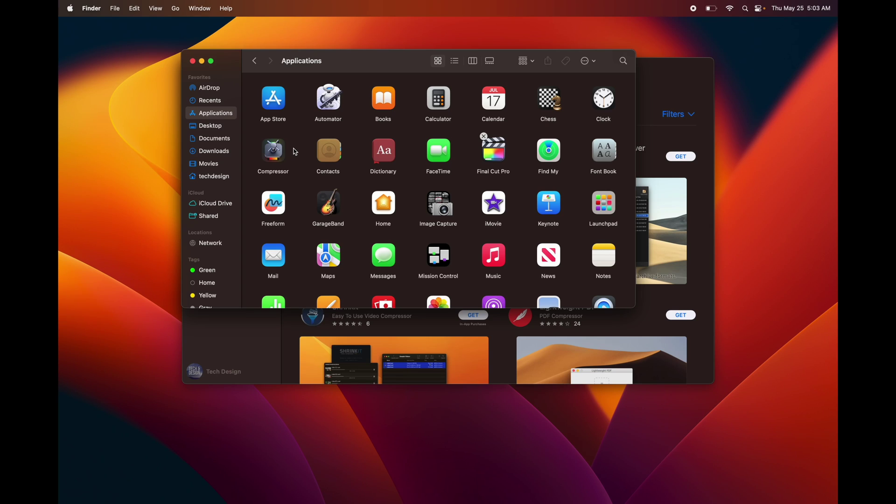
{"action": "mouse_move", "coordinate": [286, 499]}
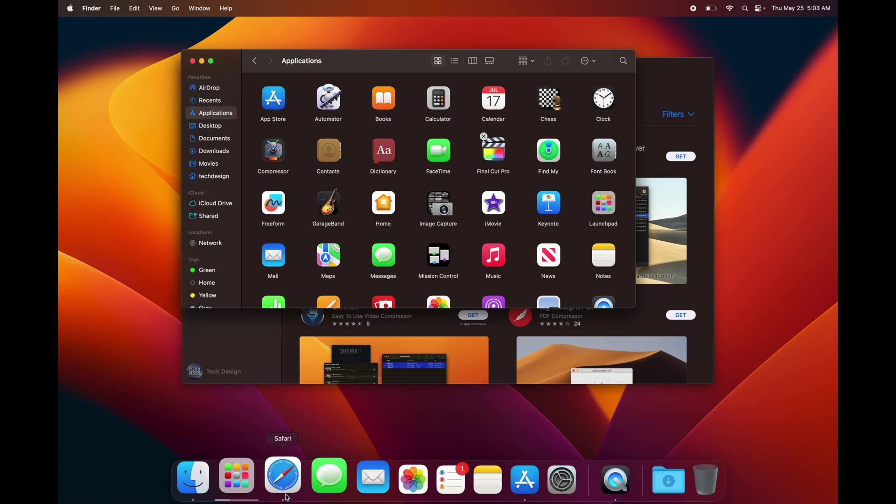